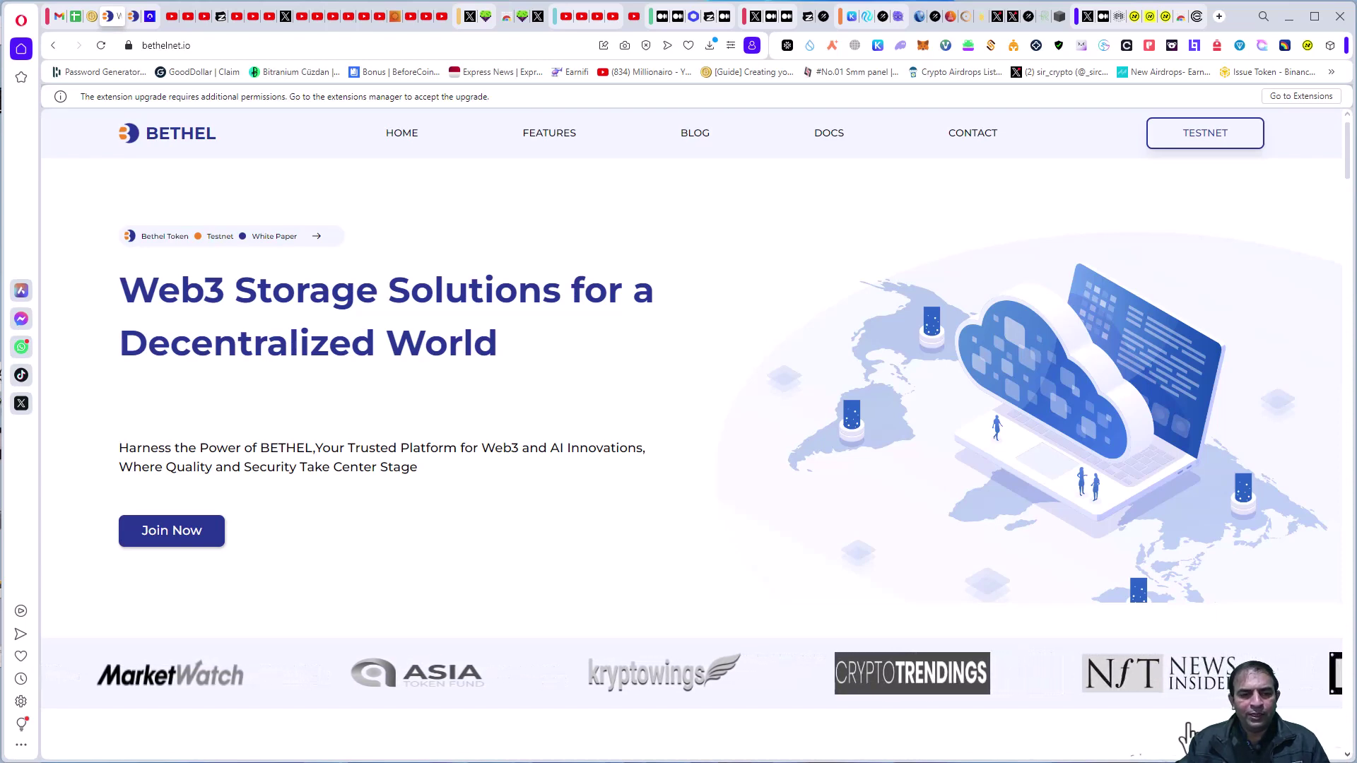
scroll(1046, 704, down, 3)
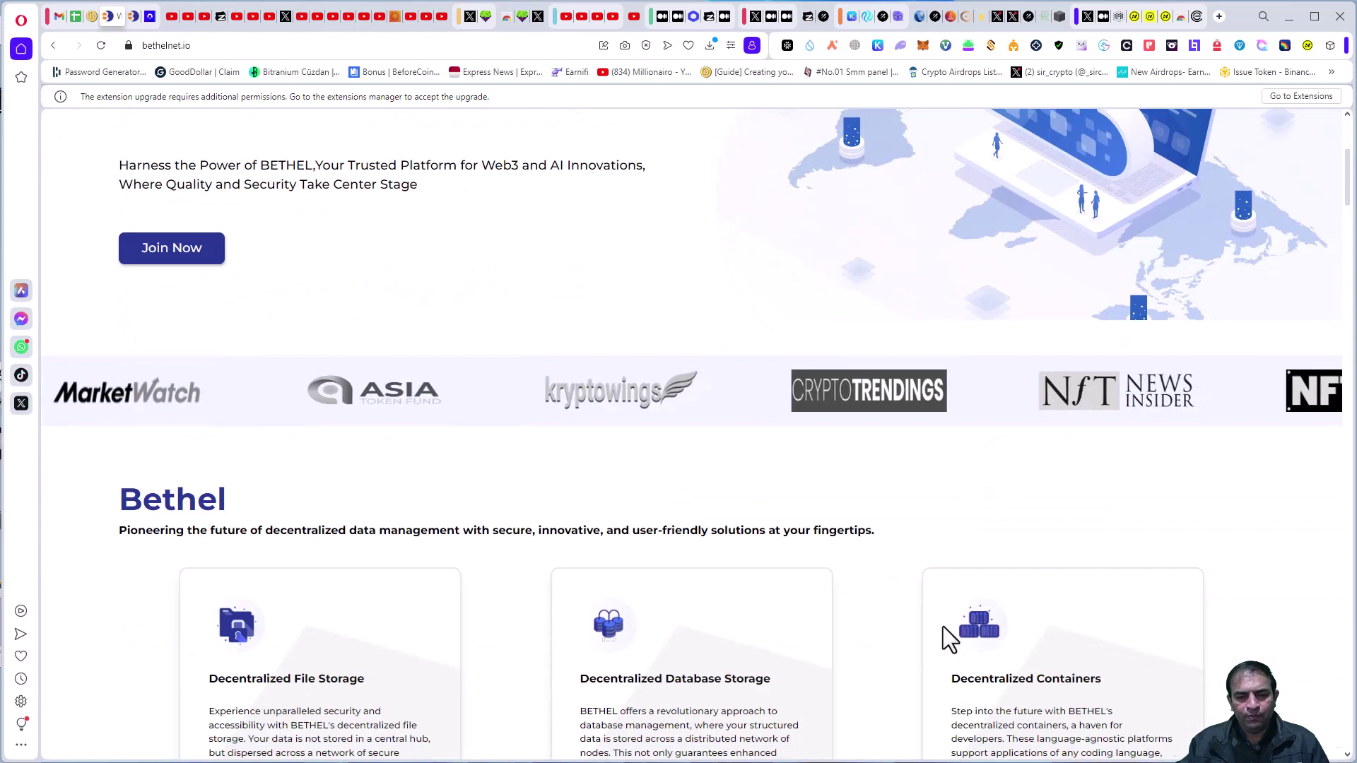
scroll(943, 626, down, 2)
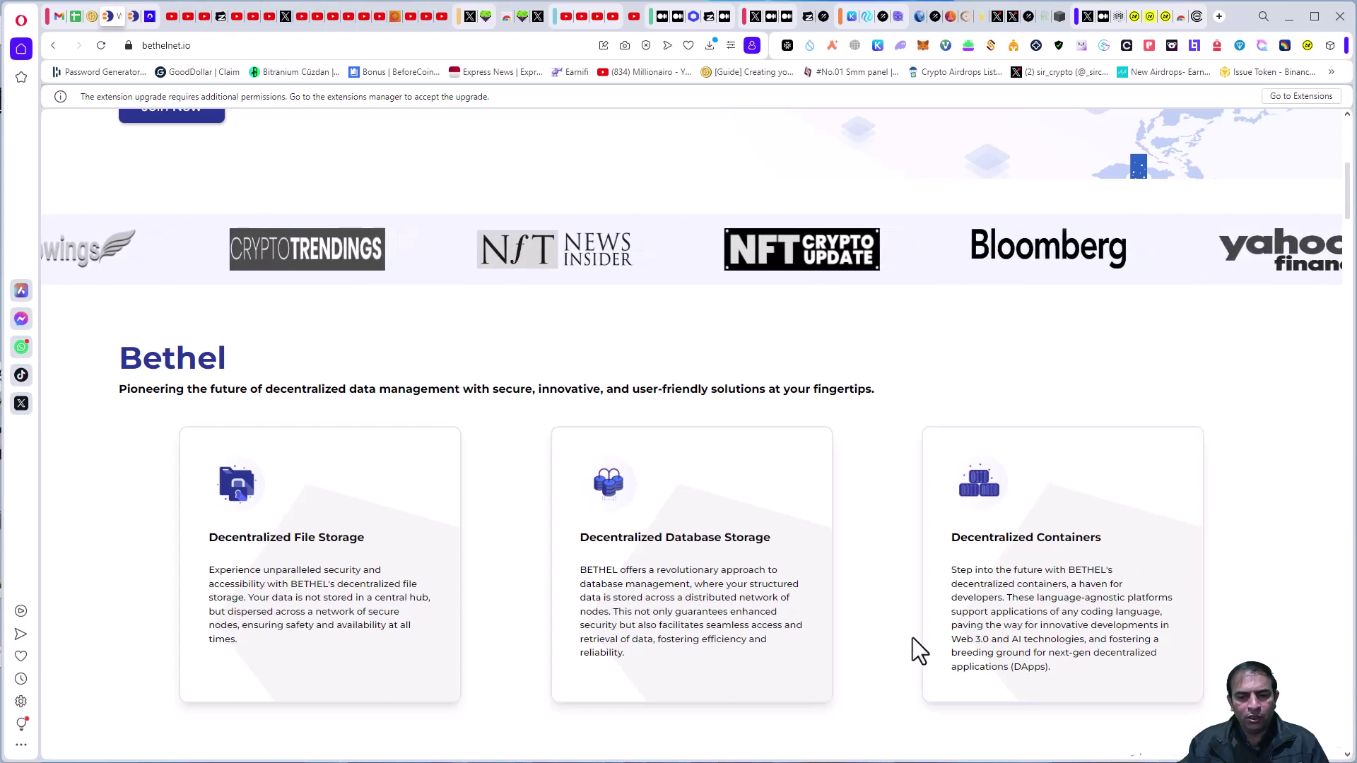
scroll(900, 643, down, 1)
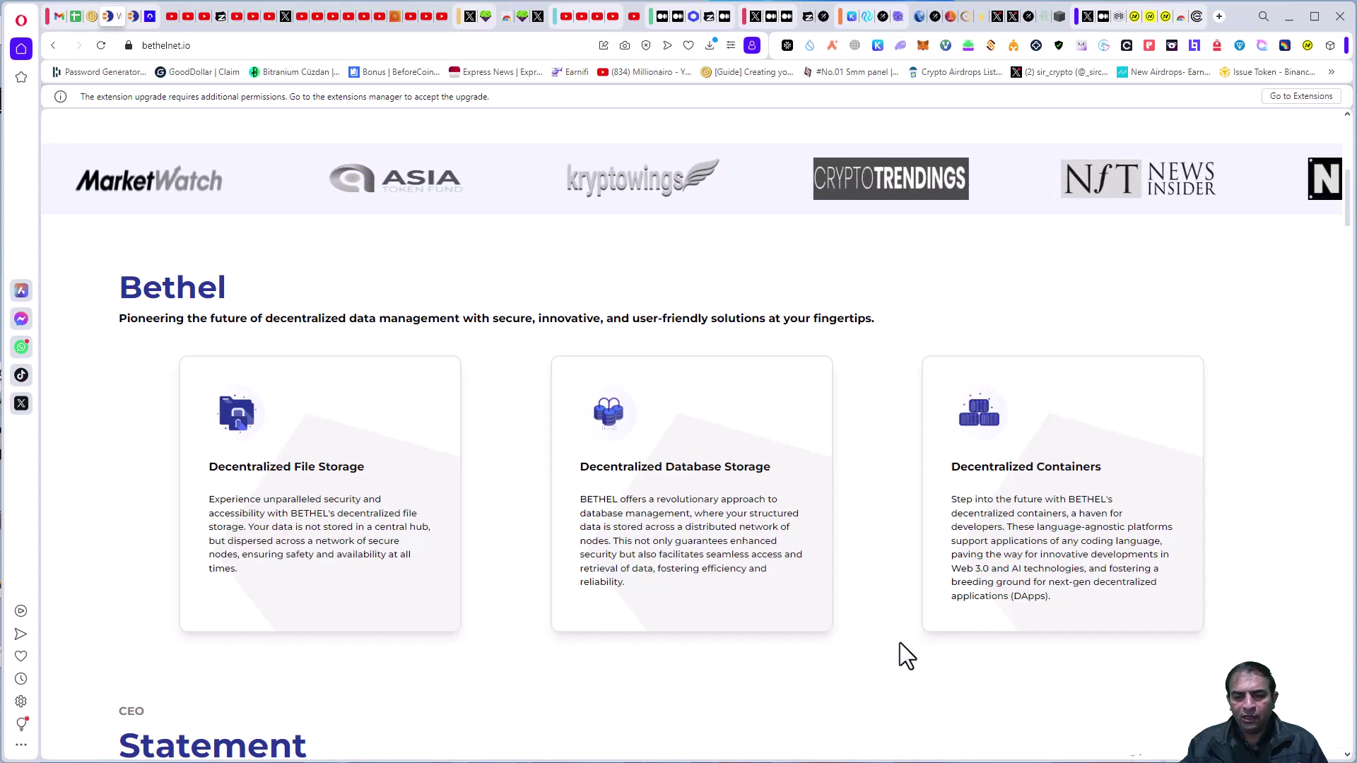
scroll(900, 643, down, 4)
scroll(889, 650, down, 5)
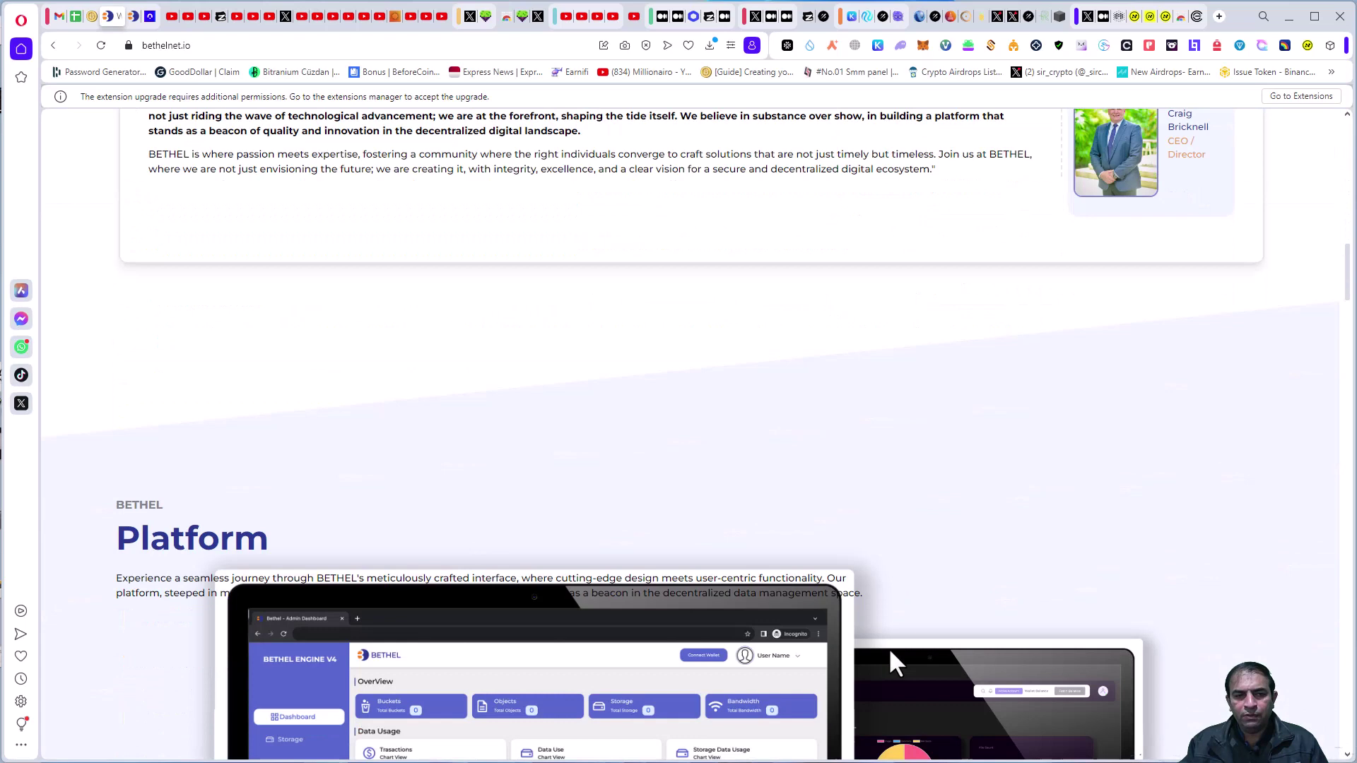
scroll(889, 647, up, 2)
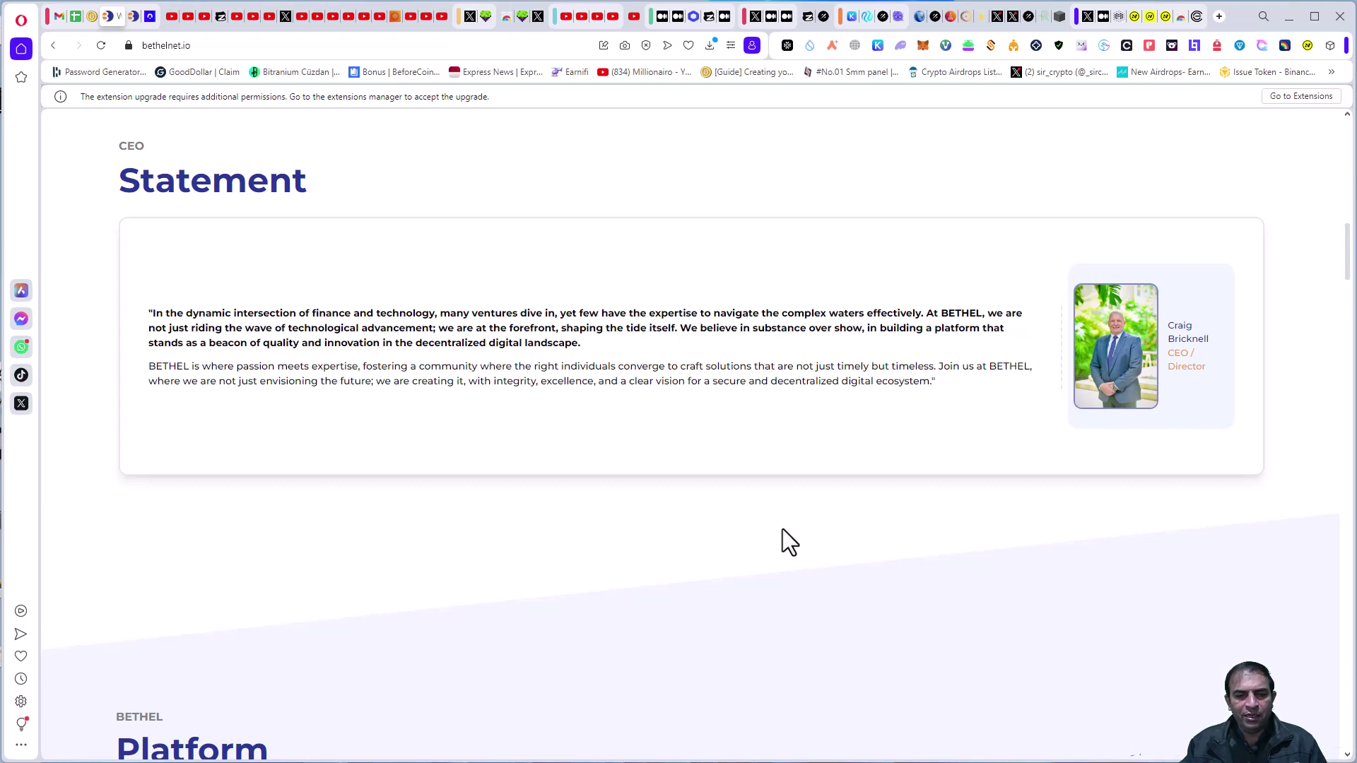
scroll(782, 529, down, 3)
scroll(784, 526, down, 1)
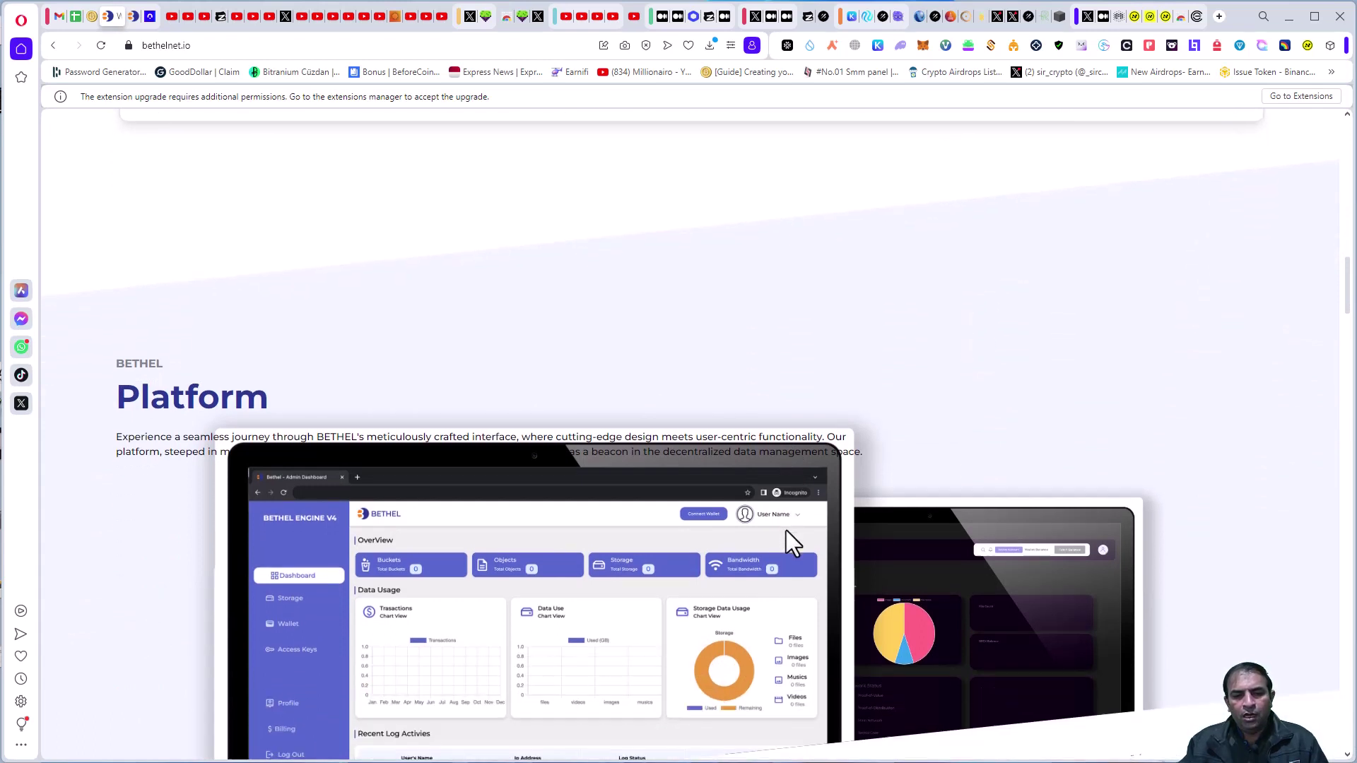
scroll(786, 530, down, 2)
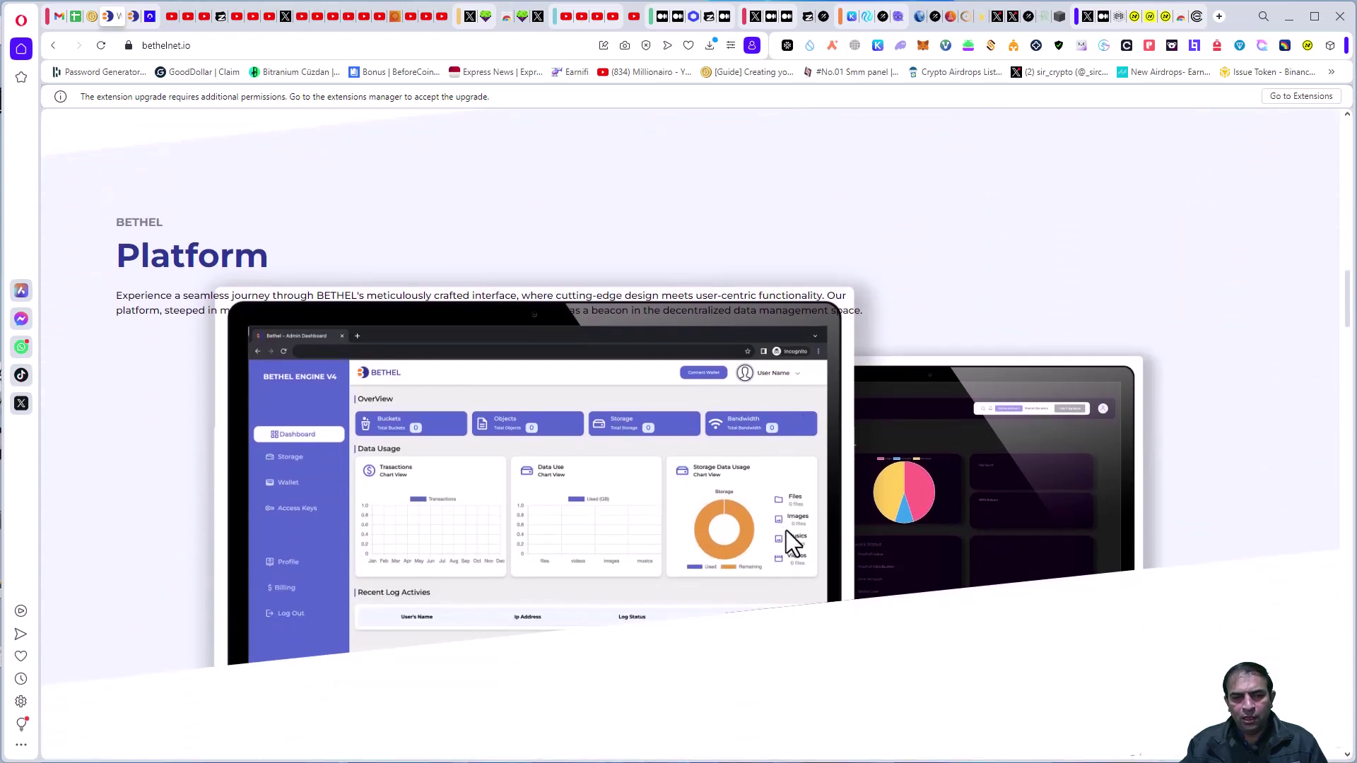
scroll(739, 561, down, 2)
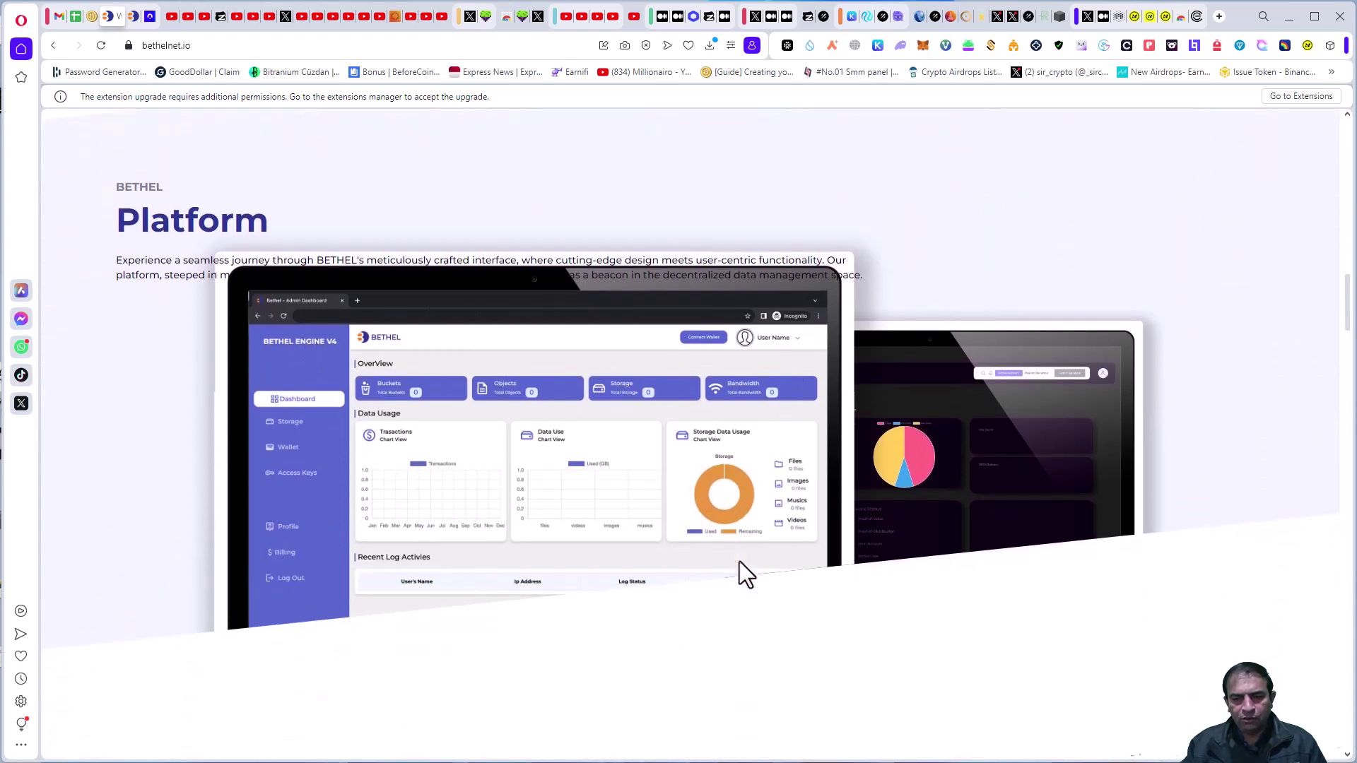
scroll(739, 561, down, 1)
scroll(739, 561, down, 5)
scroll(753, 576, down, 2)
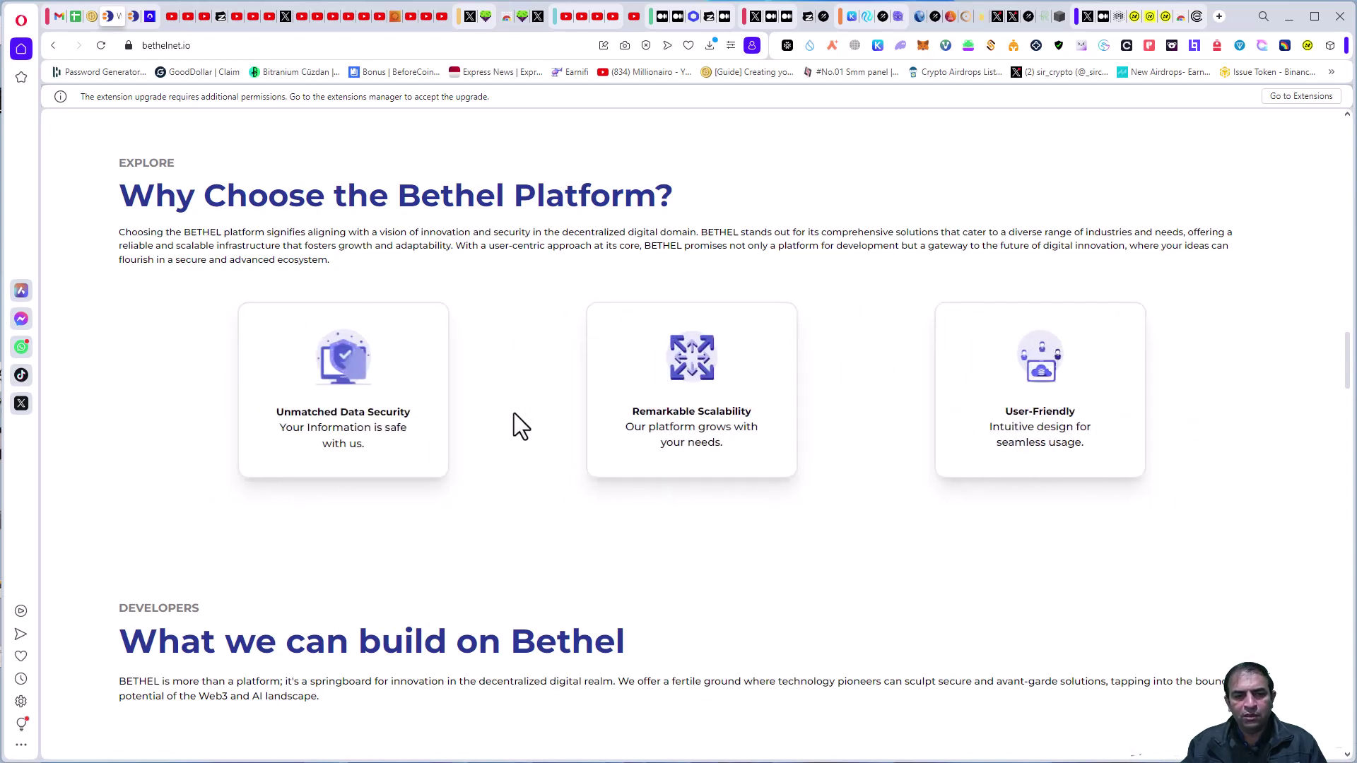
scroll(554, 440, down, 4)
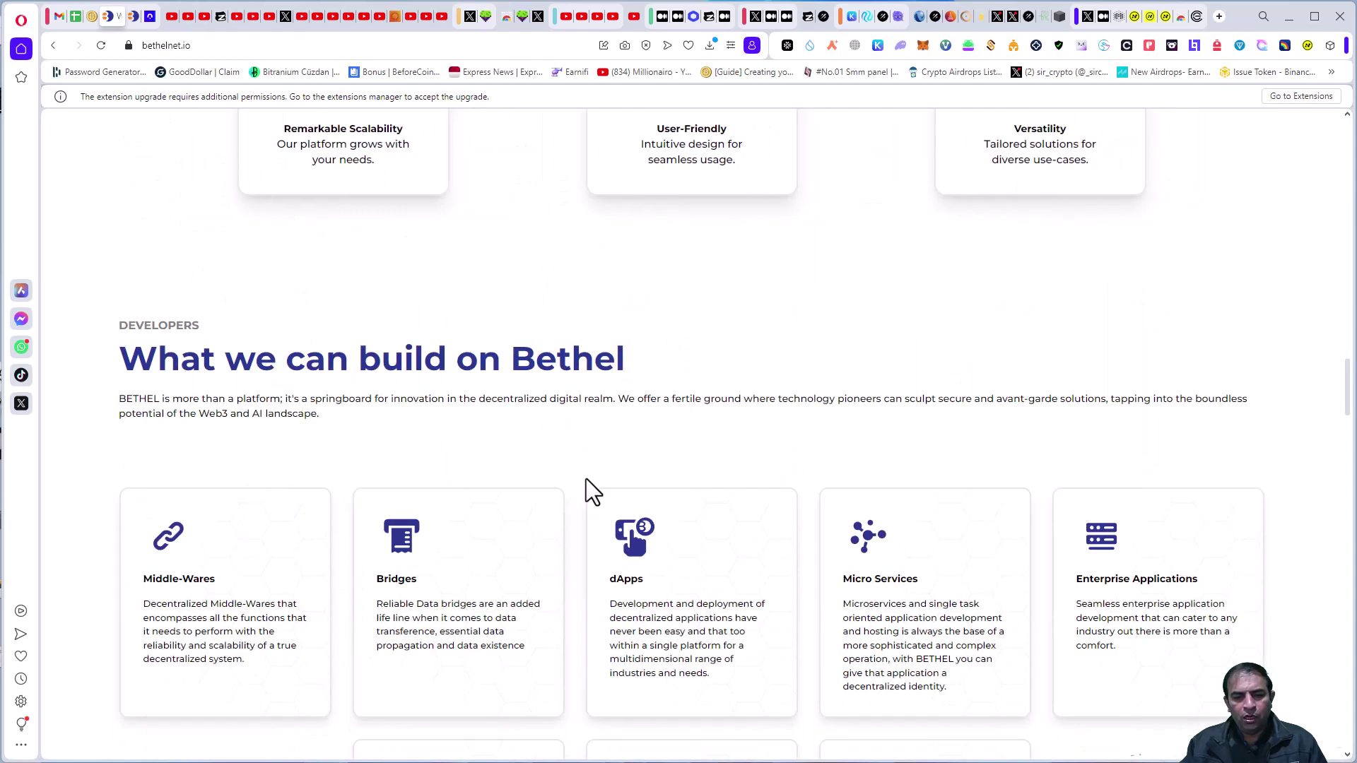
scroll(586, 479, down, 1)
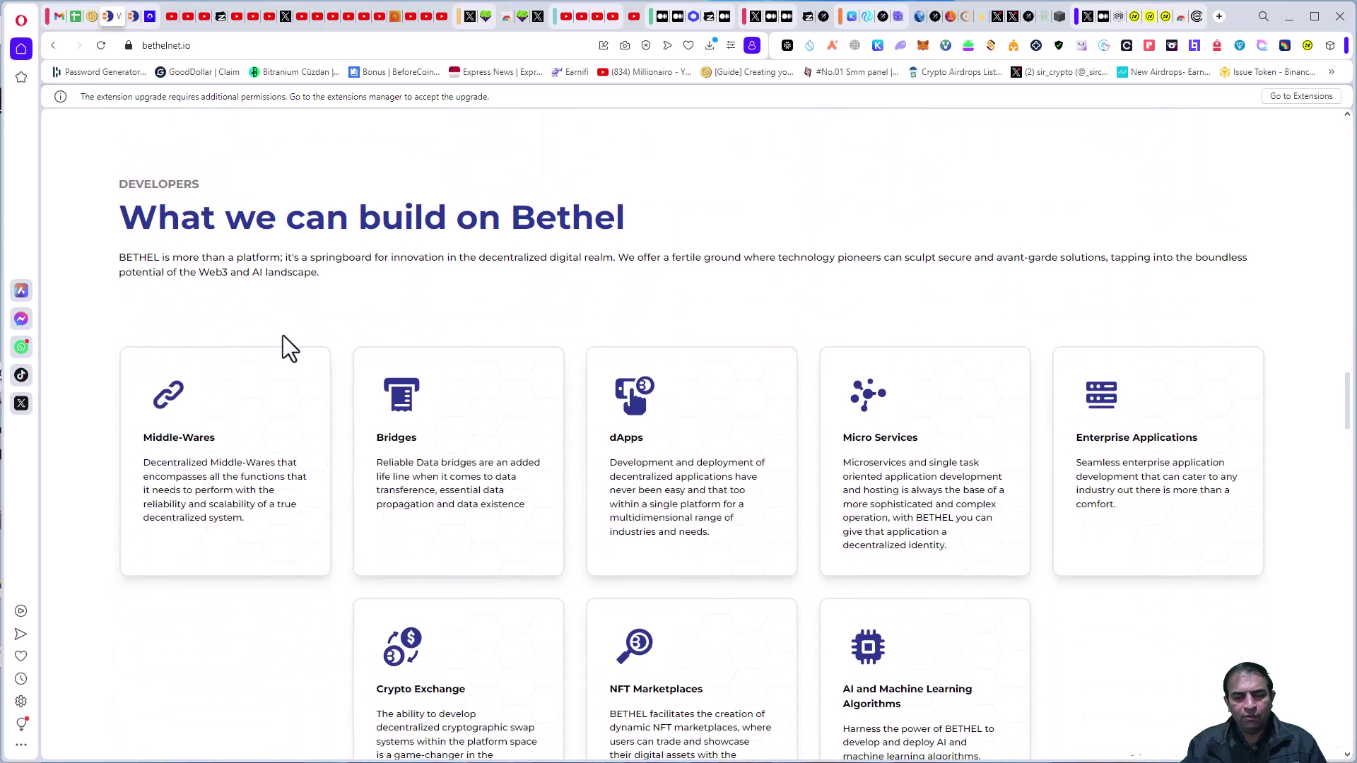
scroll(443, 443, down, 2)
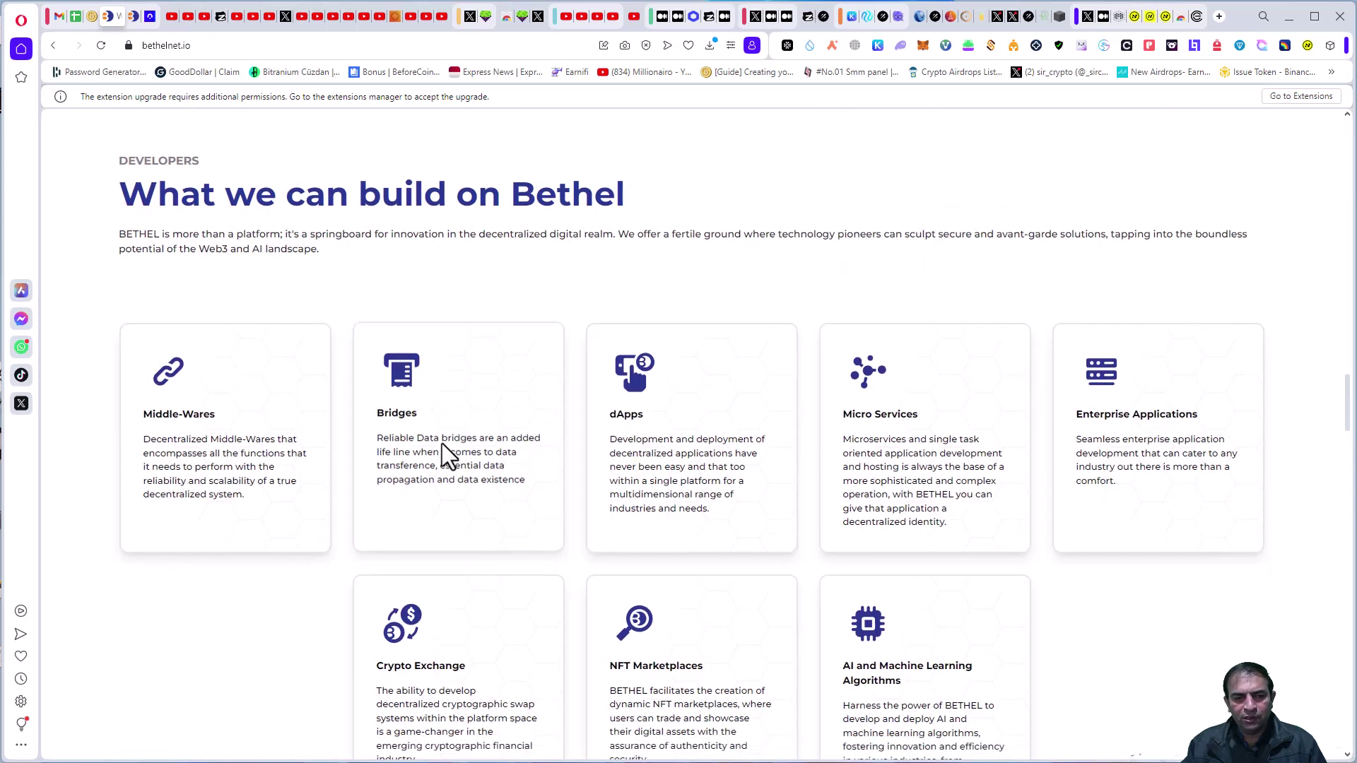
scroll(442, 443, down, 2)
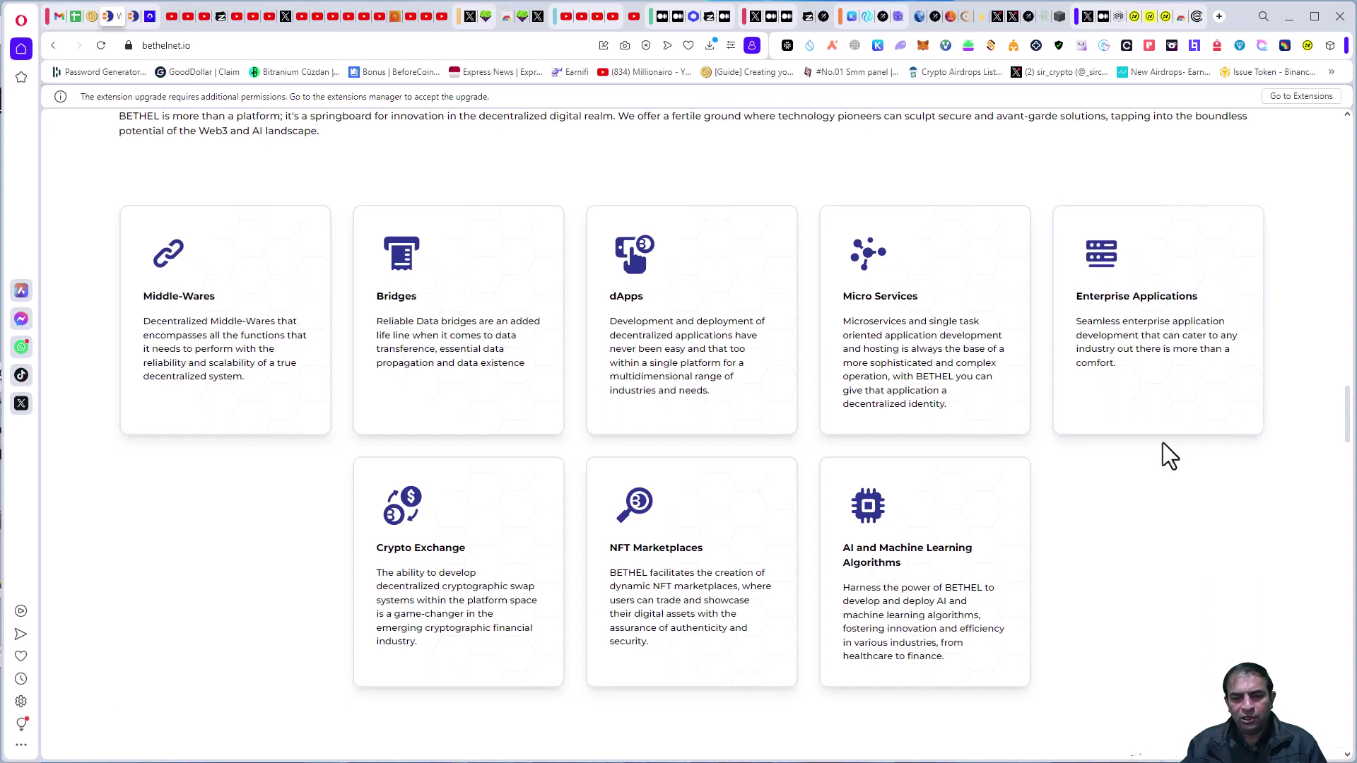
scroll(1146, 441, down, 4)
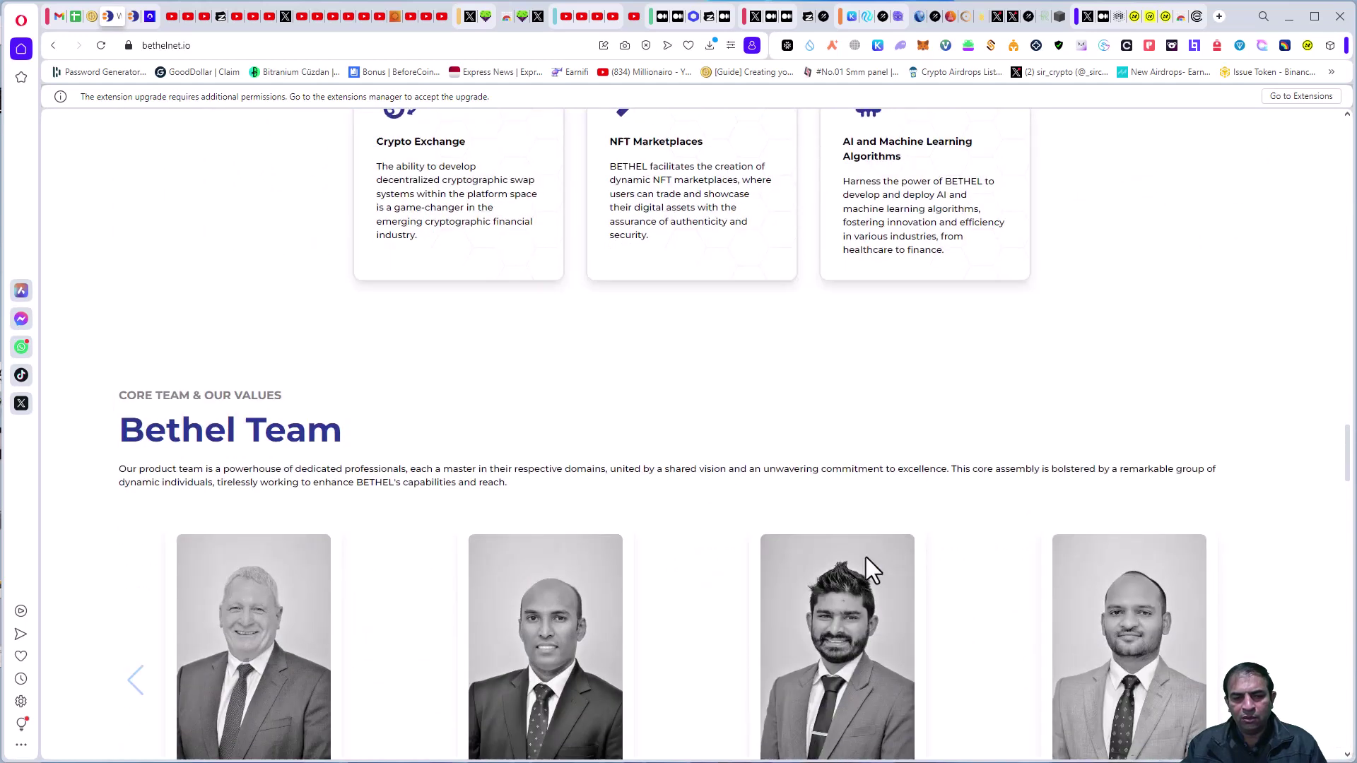
scroll(867, 558, down, 1)
scroll(866, 557, down, 2)
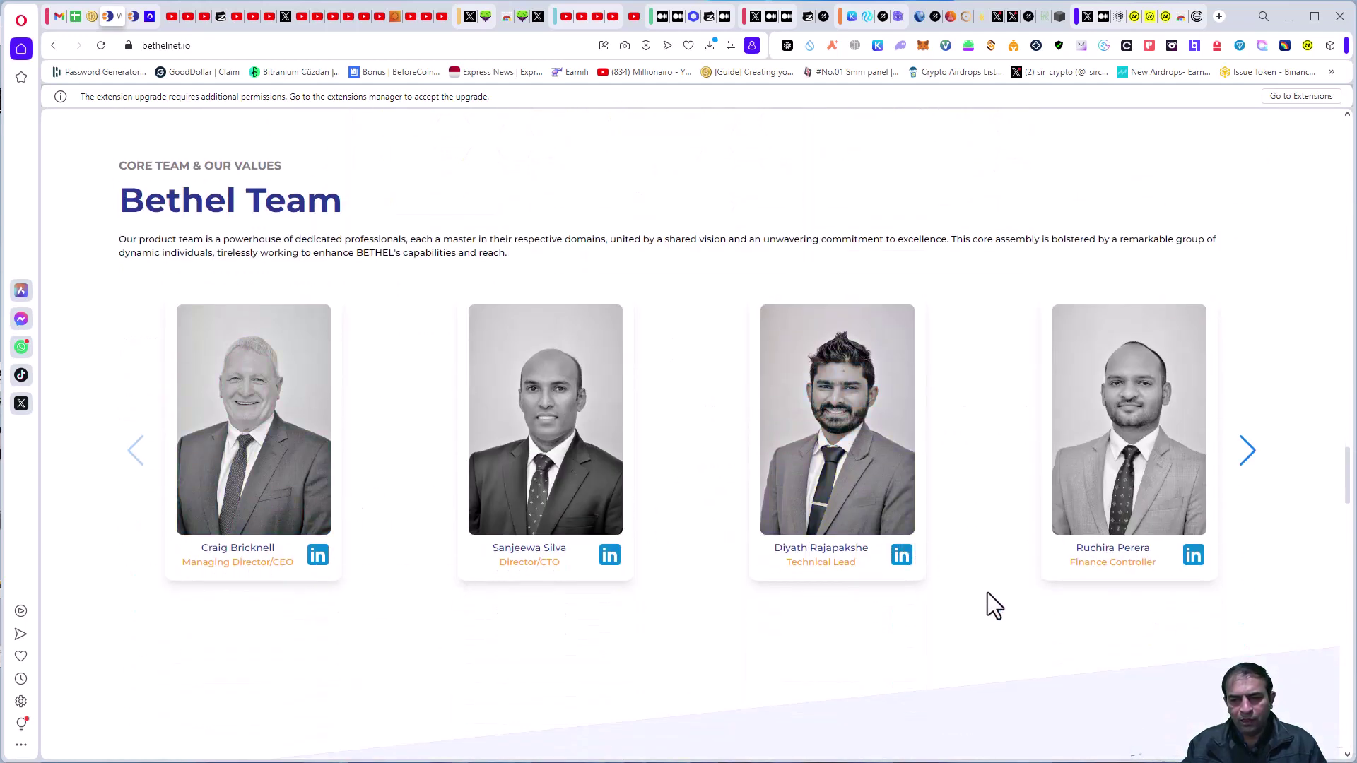
scroll(981, 590, down, 3)
scroll(567, 573, down, 2)
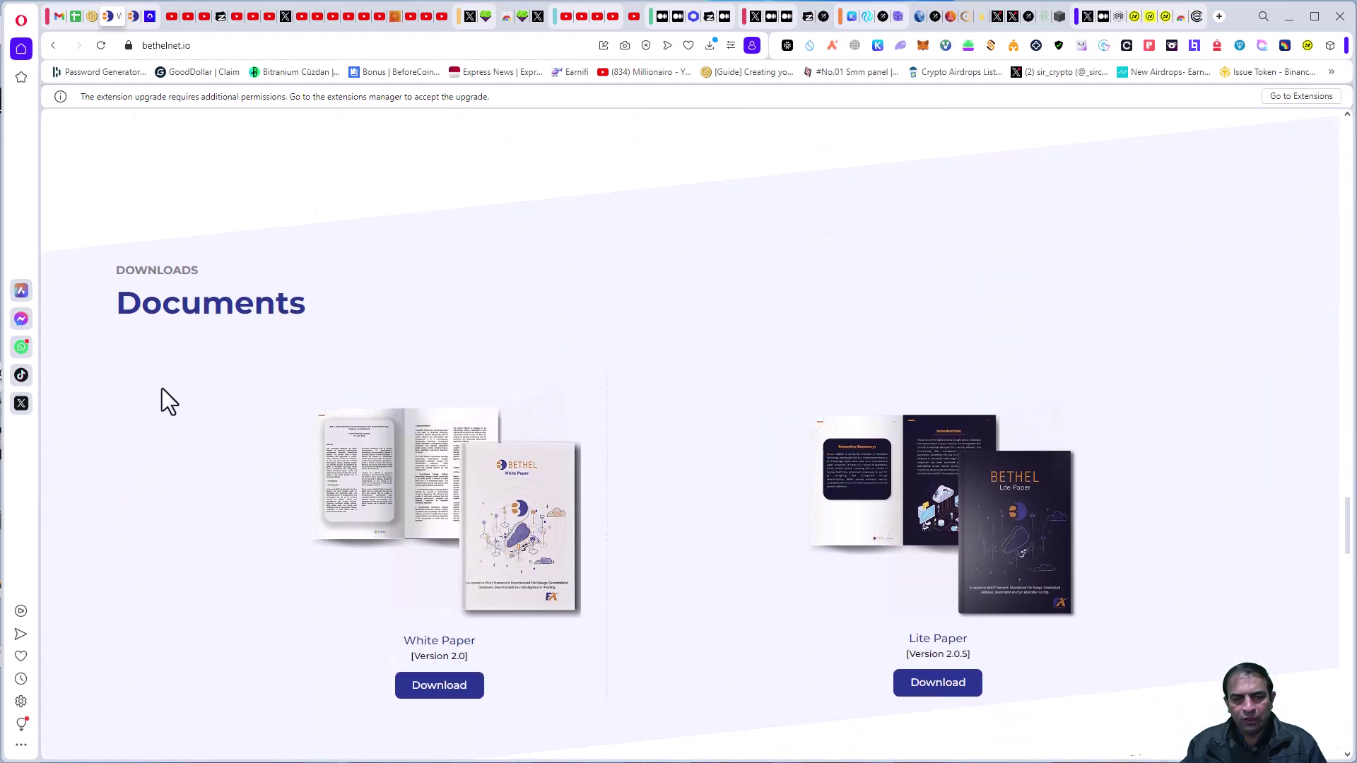
scroll(161, 388, down, 1)
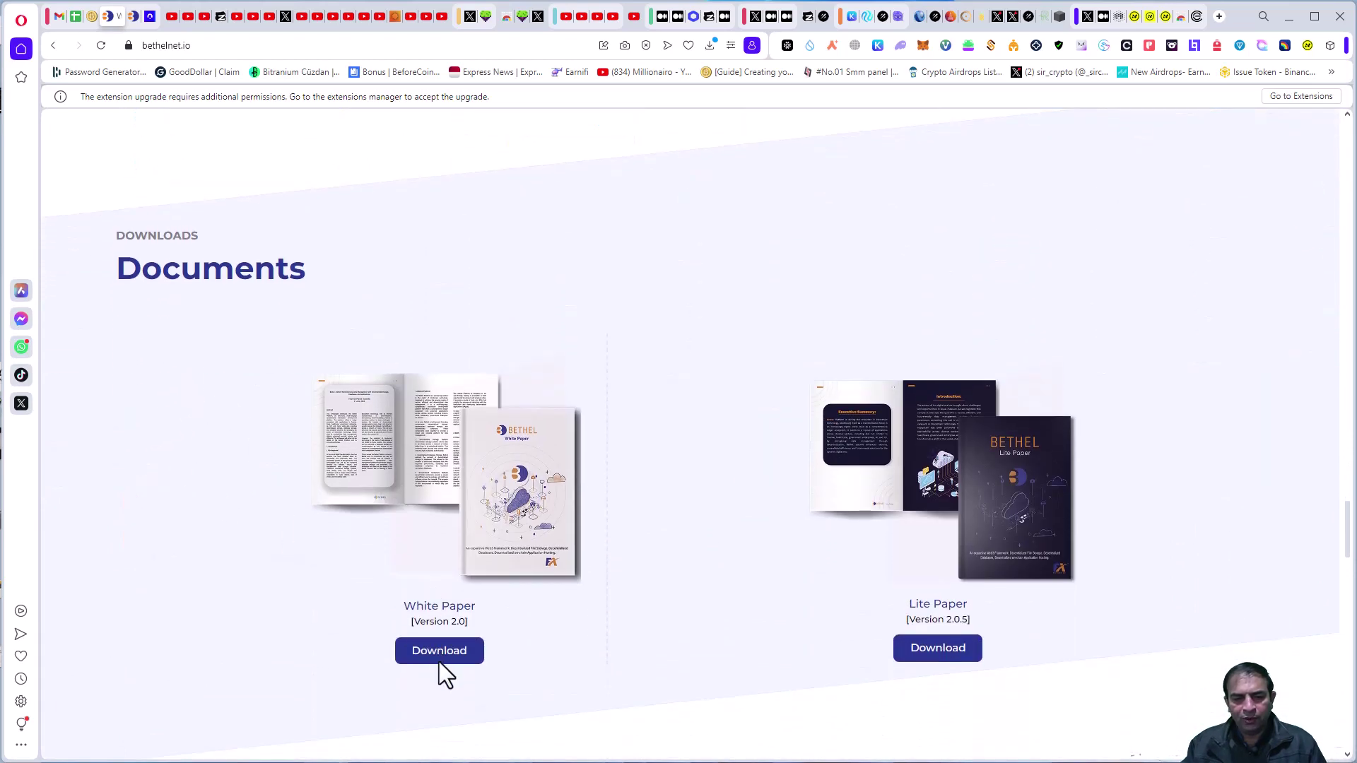
scroll(1016, 686, down, 3)
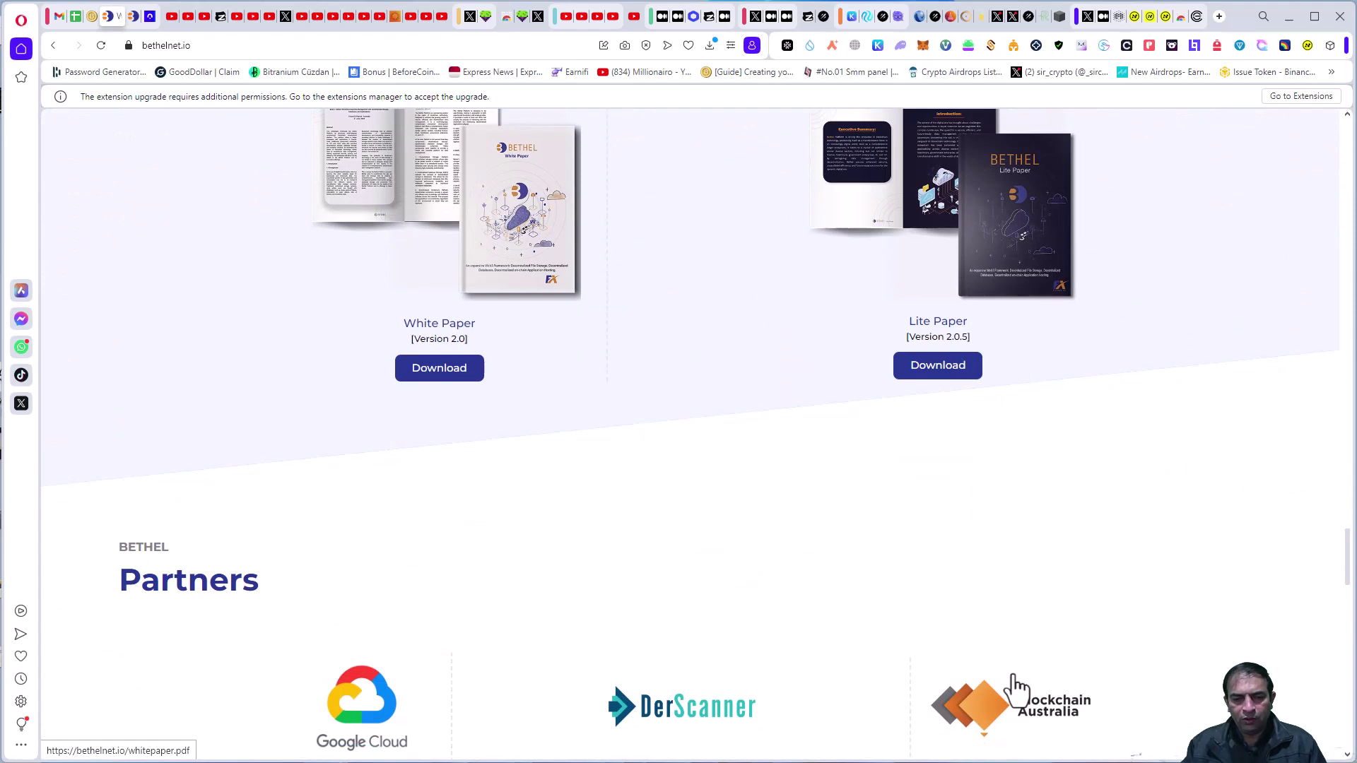
scroll(1015, 686, down, 2)
scroll(389, 409, down, 1)
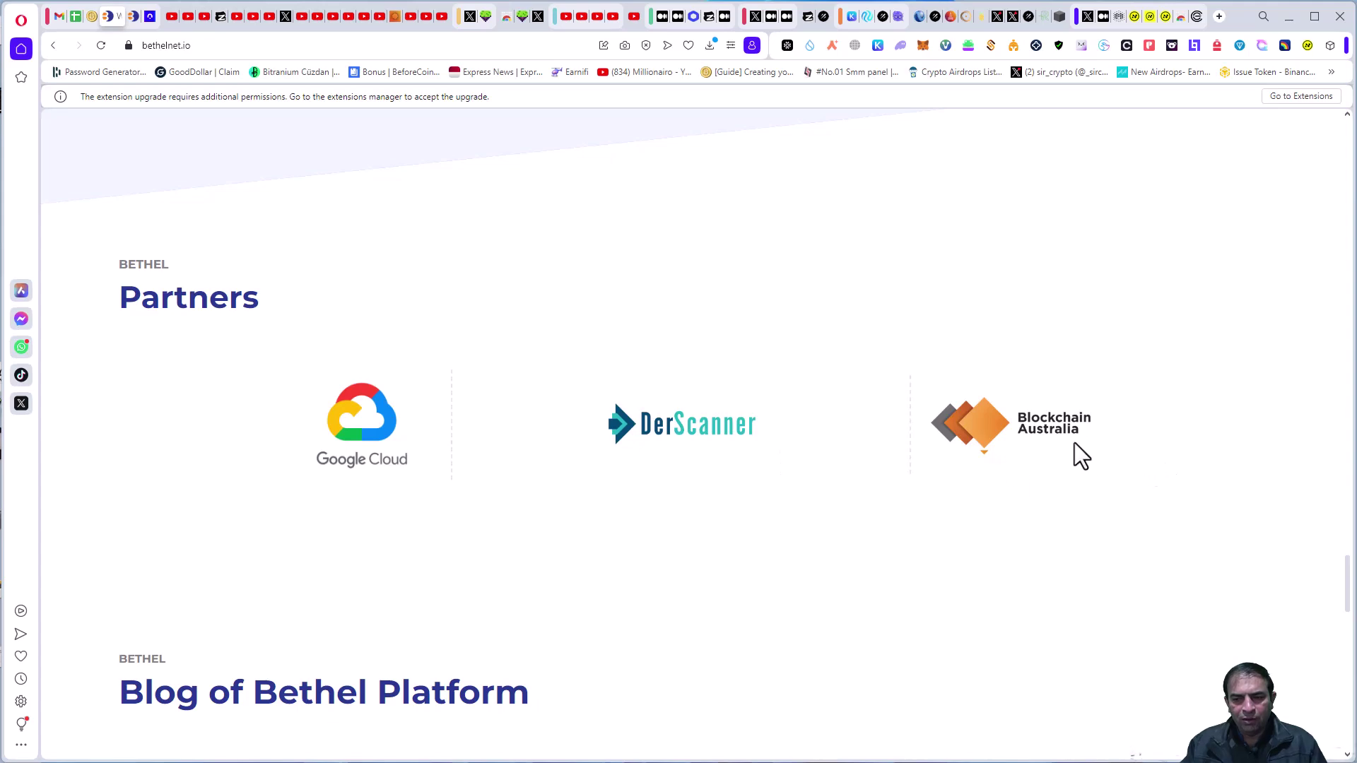
scroll(383, 501, down, 4)
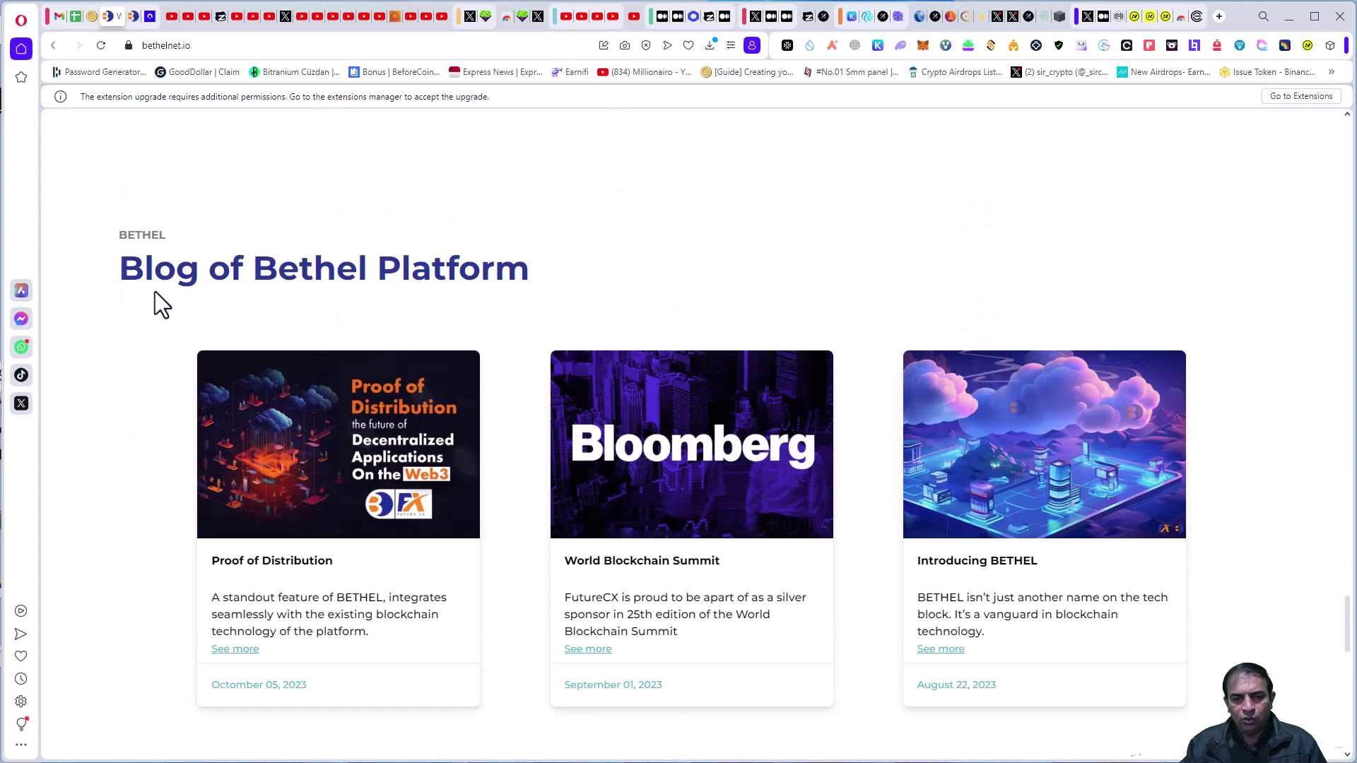
scroll(155, 292, down, 1)
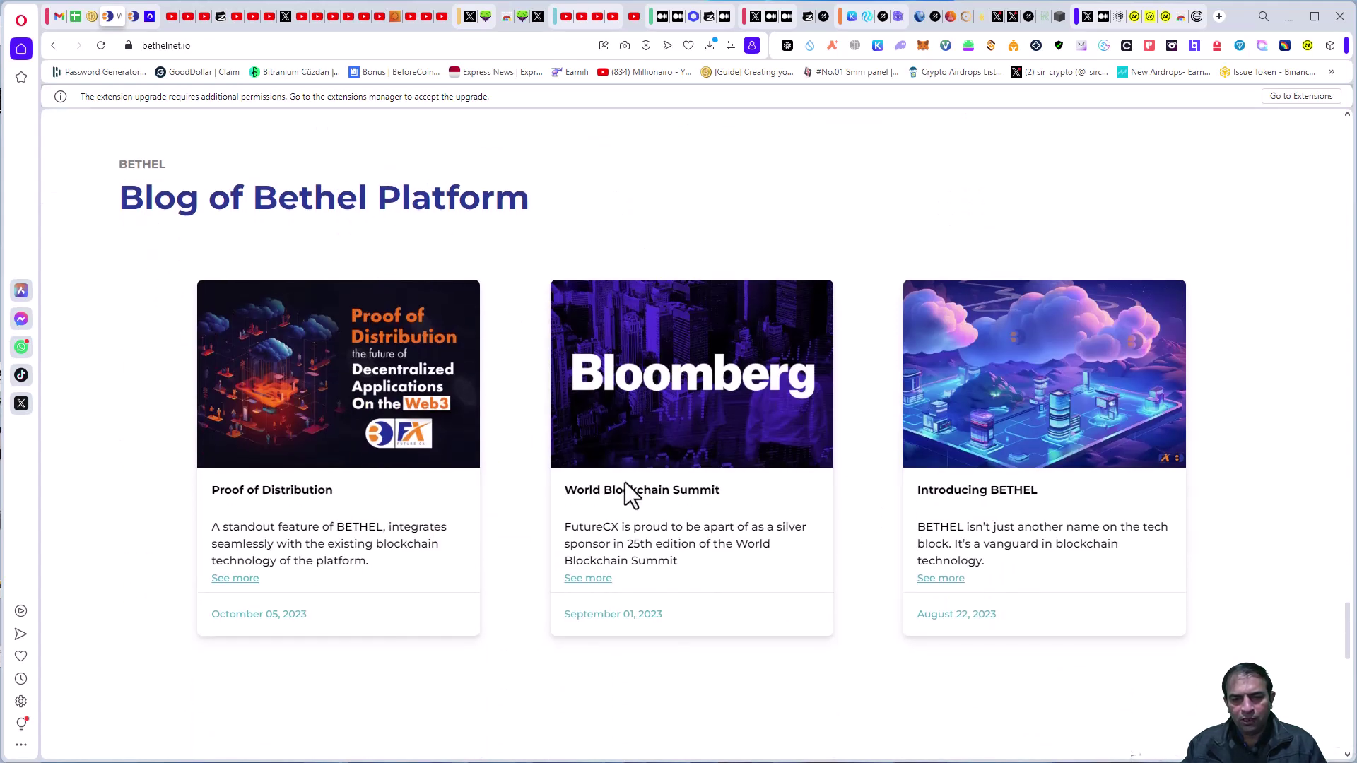
scroll(625, 483, down, 3)
scroll(613, 499, down, 4)
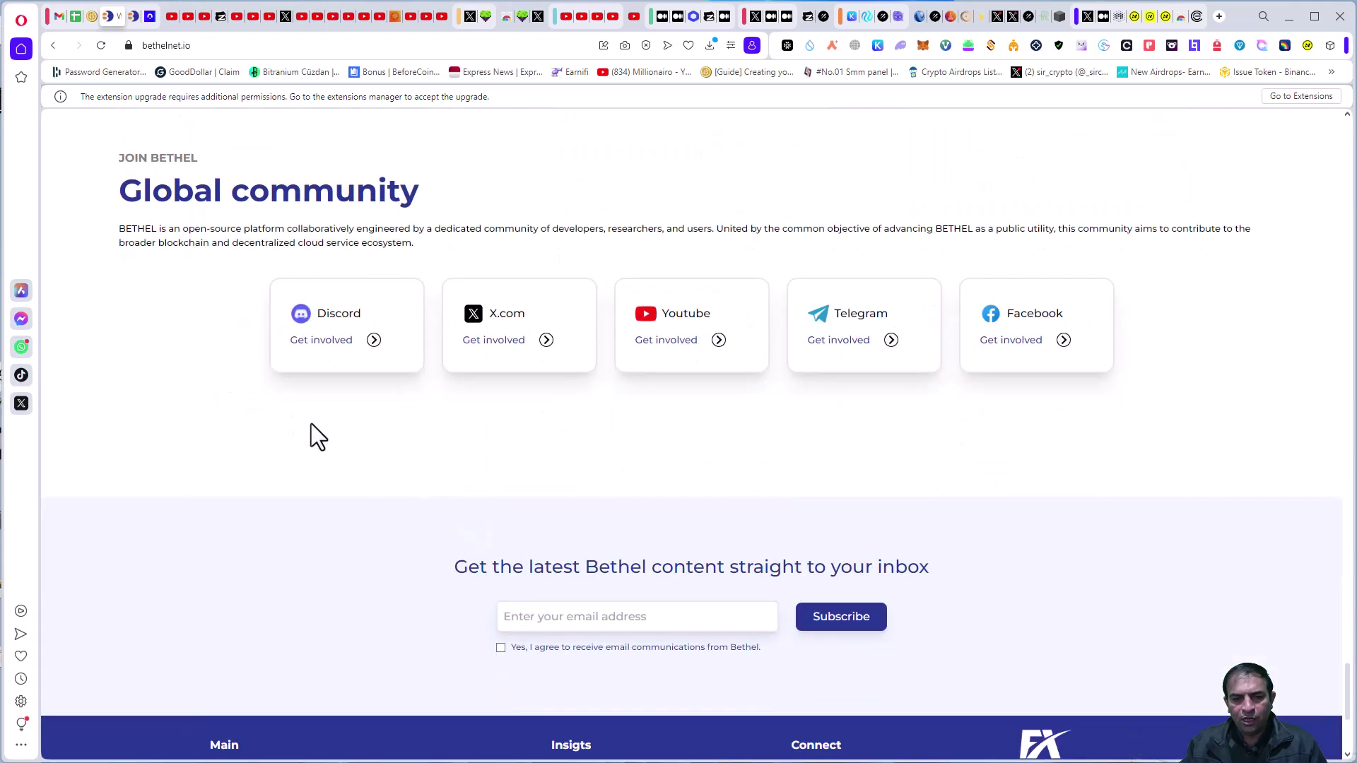
scroll(311, 423, down, 4)
scroll(495, 319, up, 4)
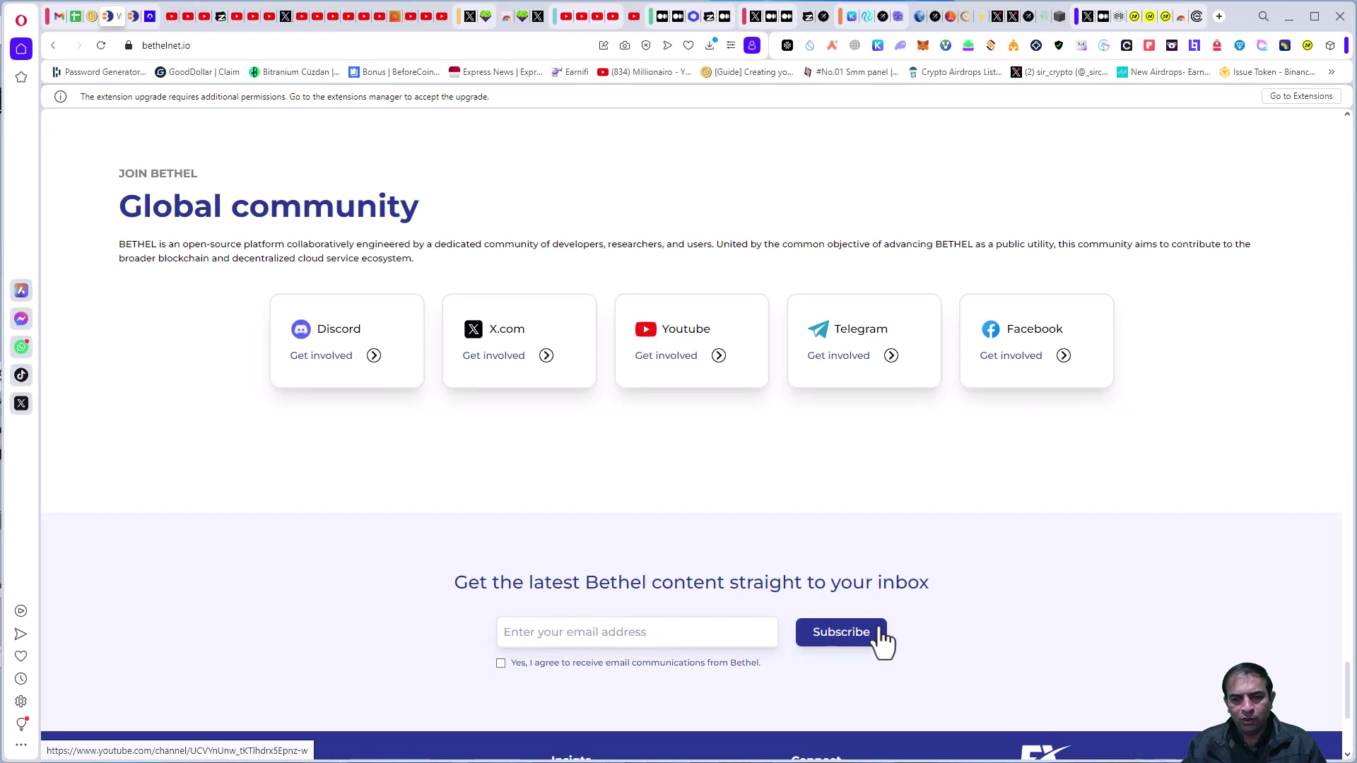
scroll(561, 509, down, 3)
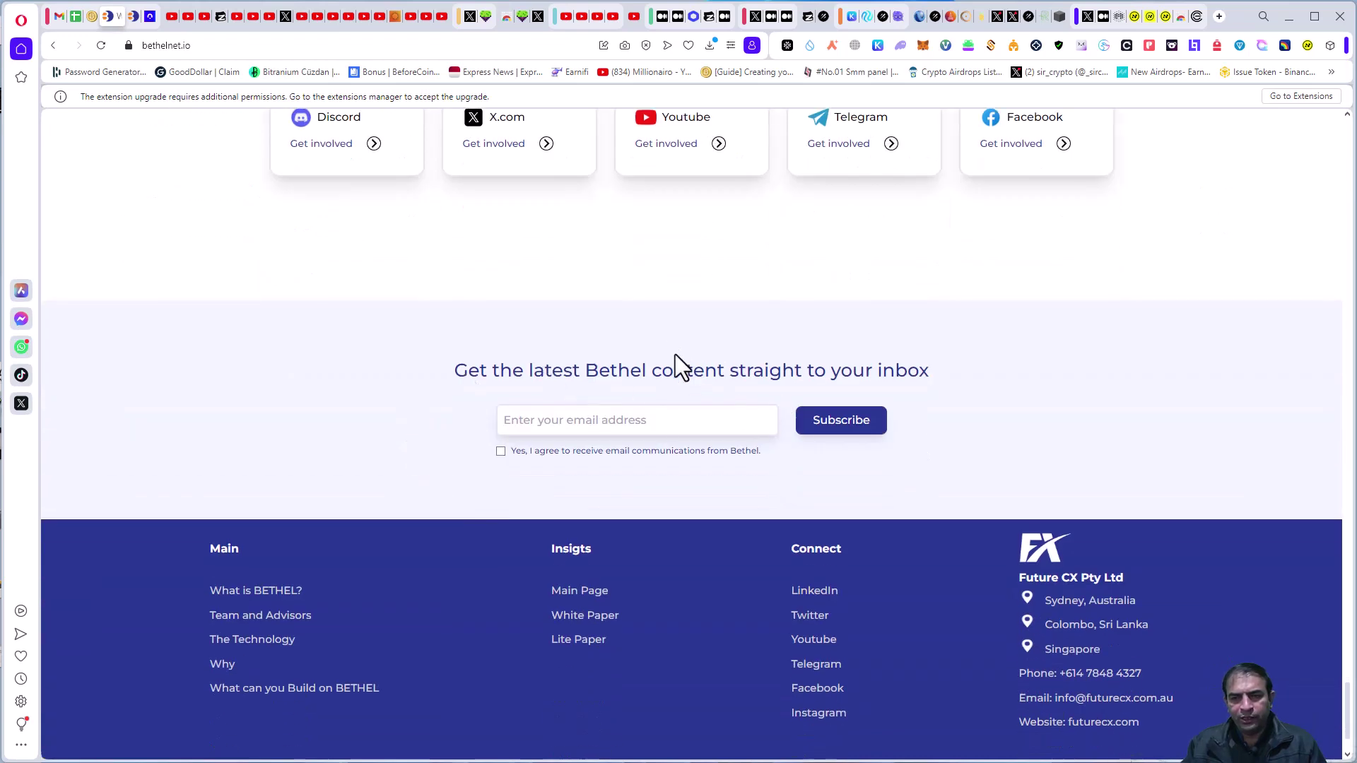
scroll(925, 278, up, 3)
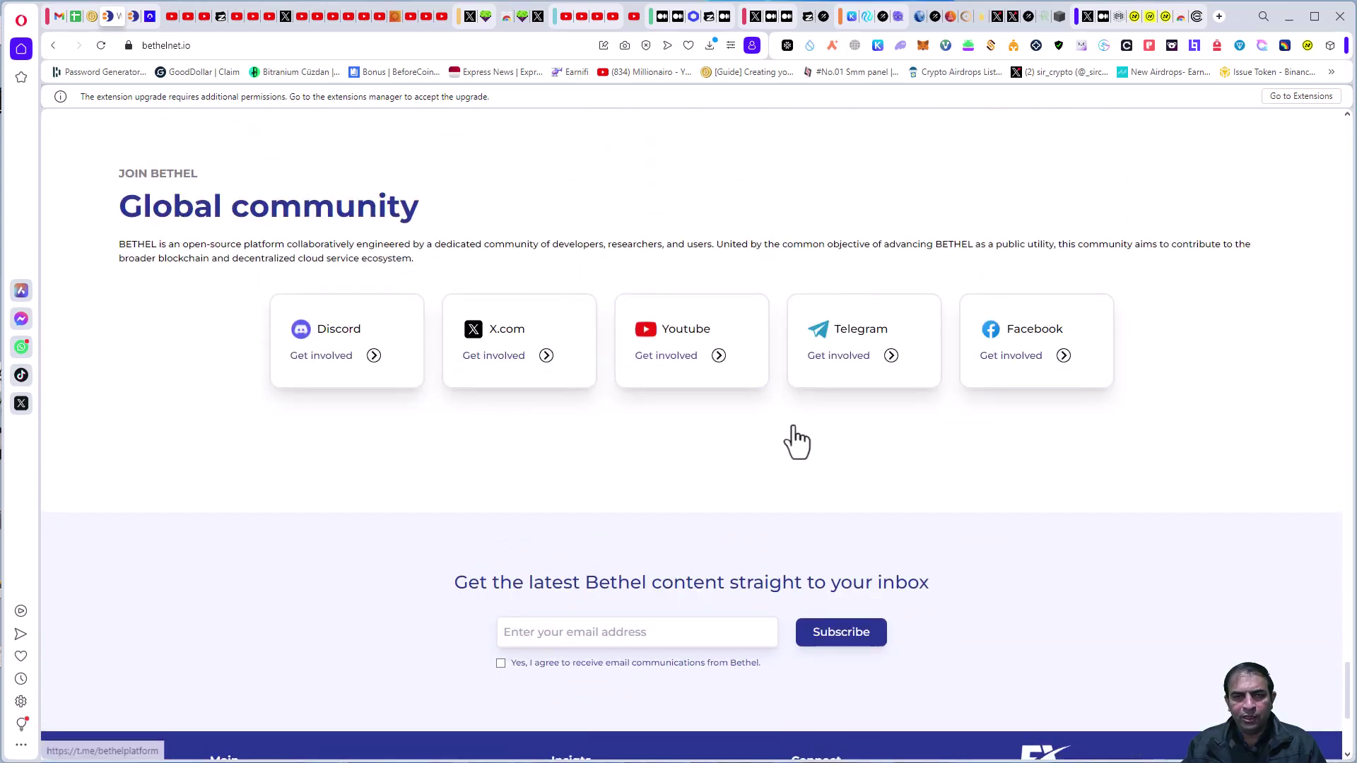